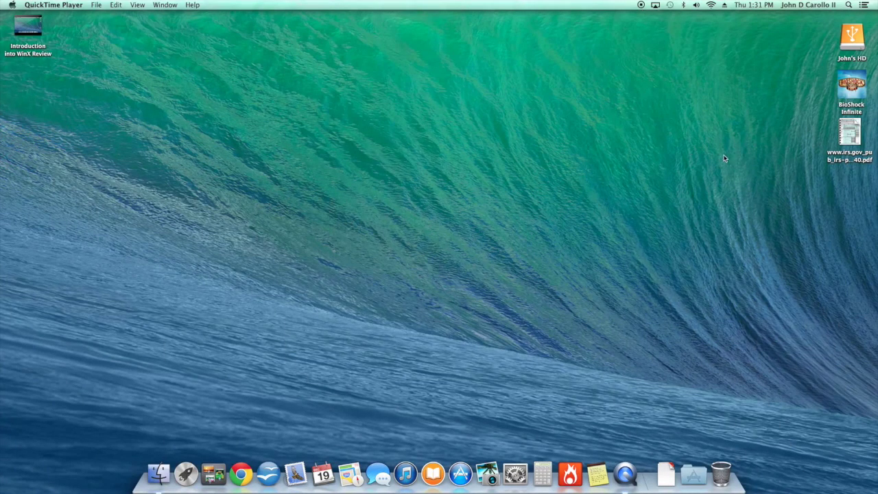
Step: Launch WinX HD Video Converter for Mac from the Applications folder
click(700, 472)
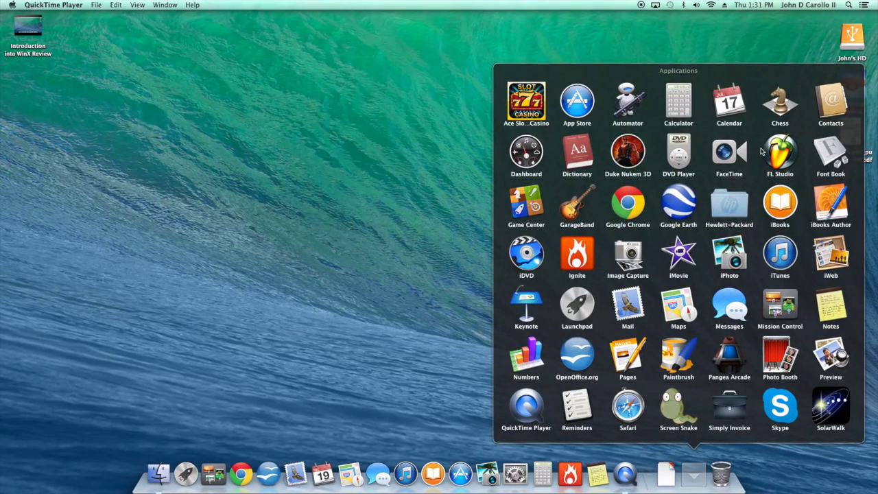
scroll(703, 256, down, 3)
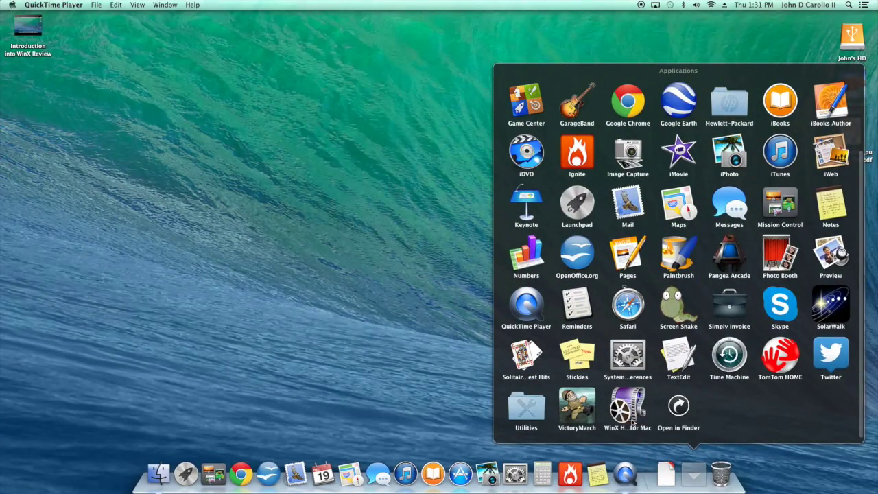
click(633, 421)
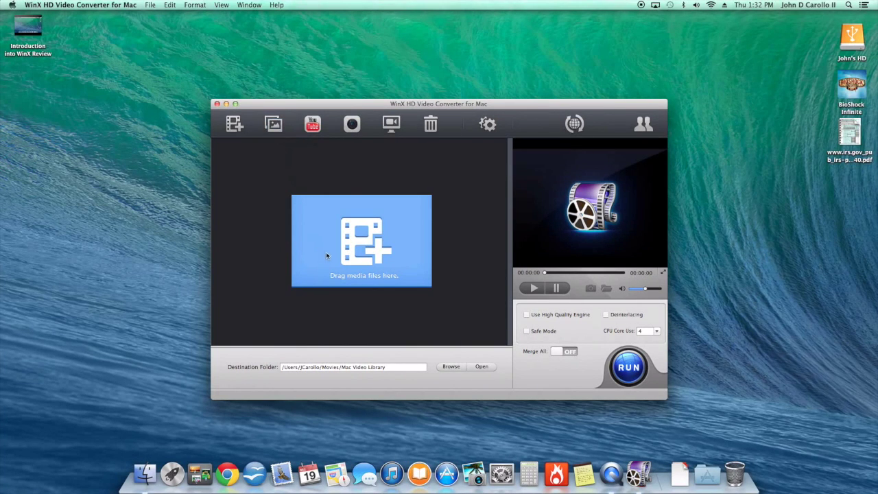
click(313, 124)
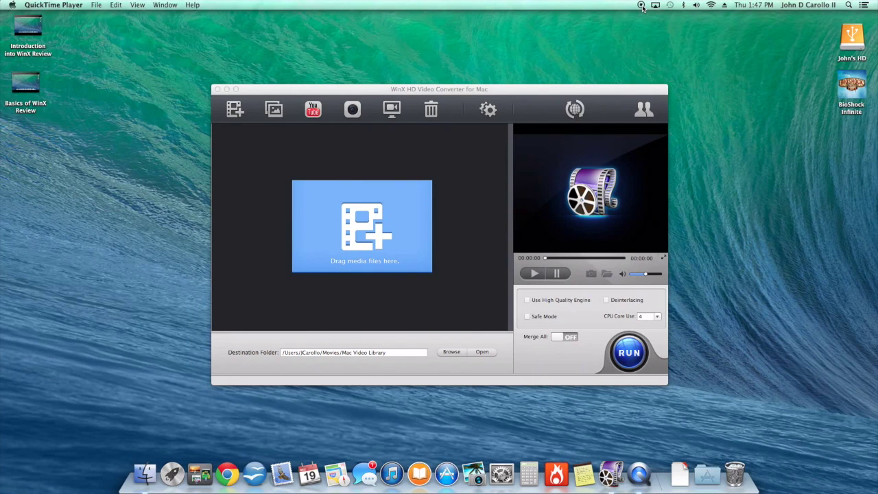
Step: Add the movie Rocky.m4v from the external drive's iTunes/iTunes Media/Movies/Rocky folder to the conversion list
click(227, 115)
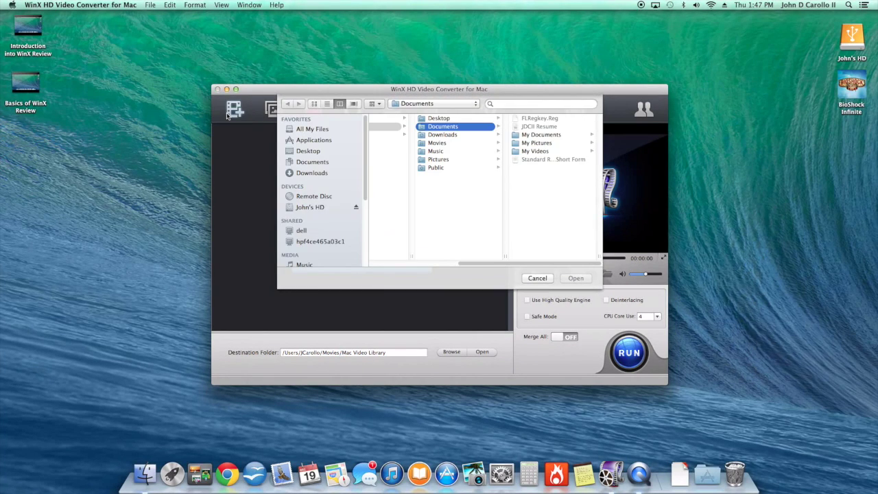
click(306, 208)
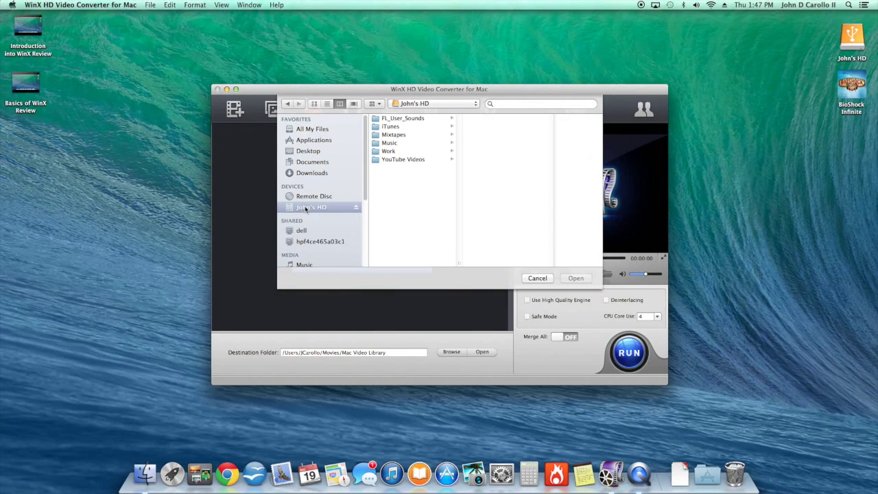
click(406, 127)
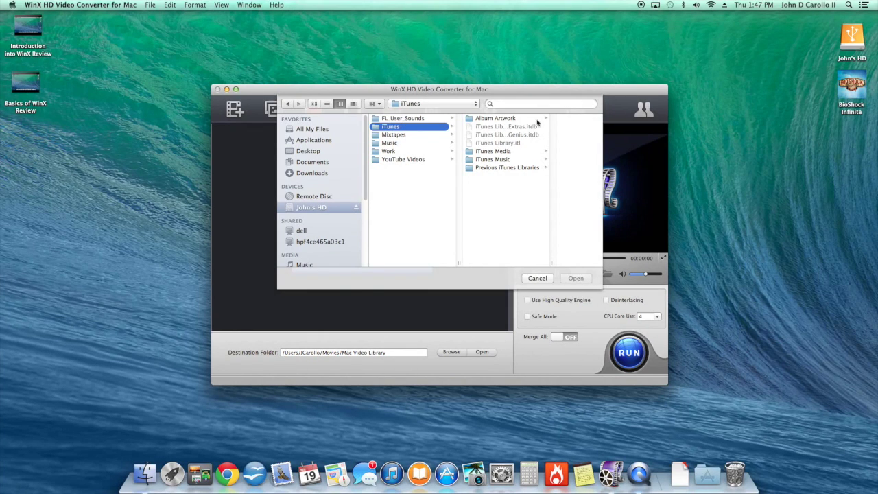
click(502, 152)
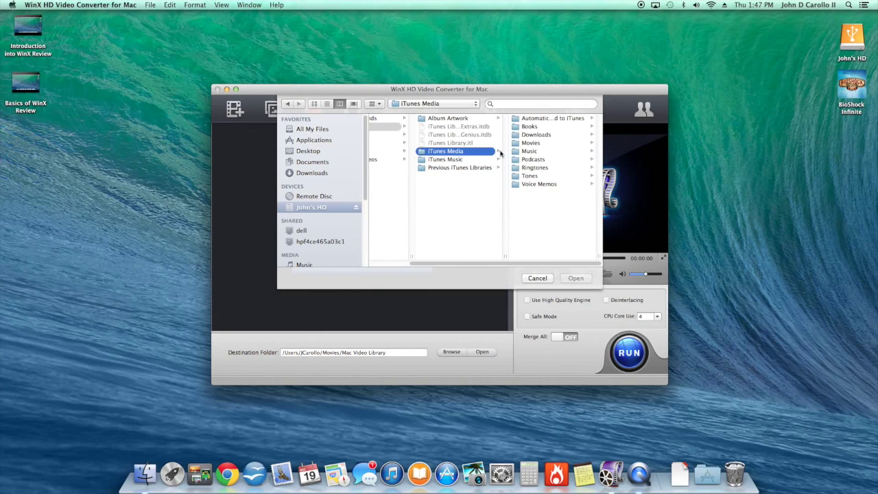
click(535, 144)
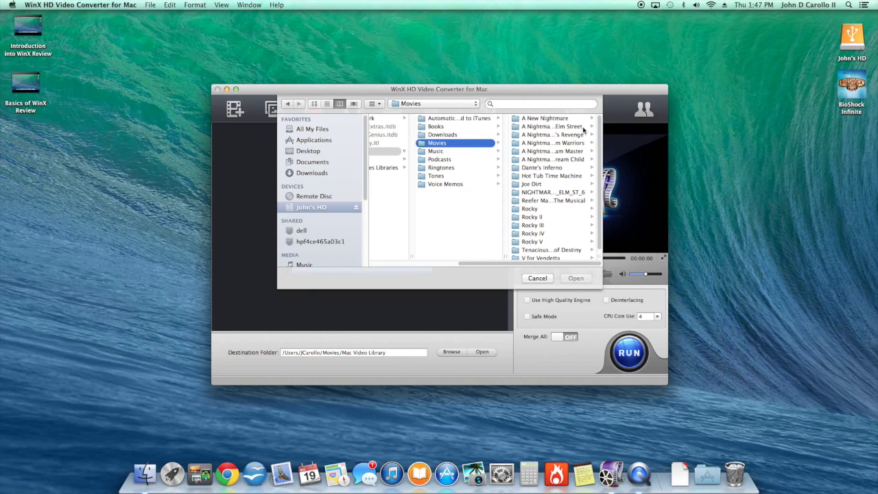
click(542, 212)
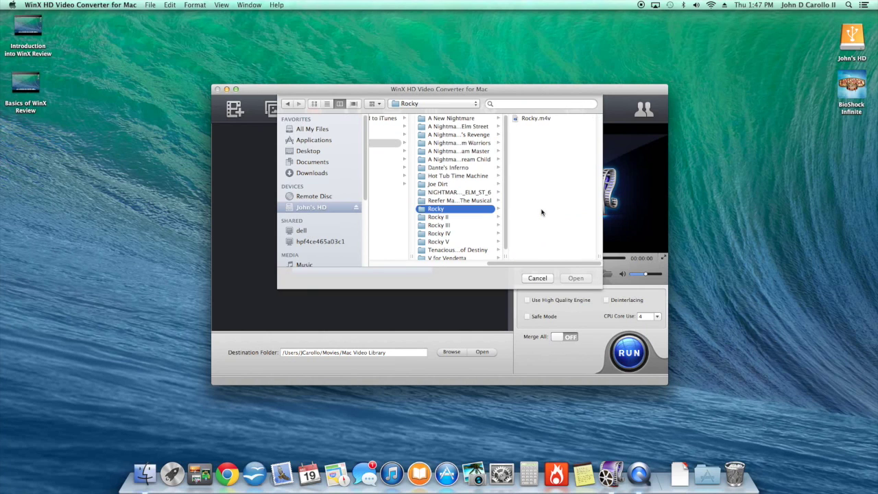
click(537, 120)
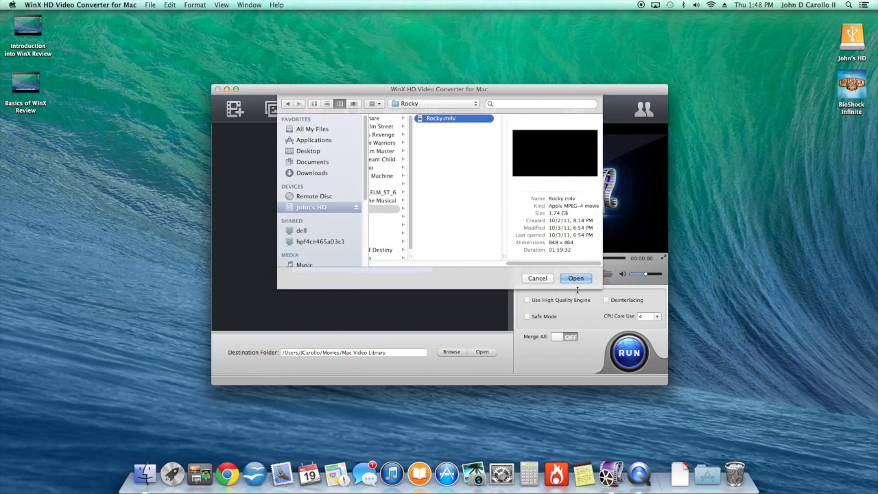
click(576, 278)
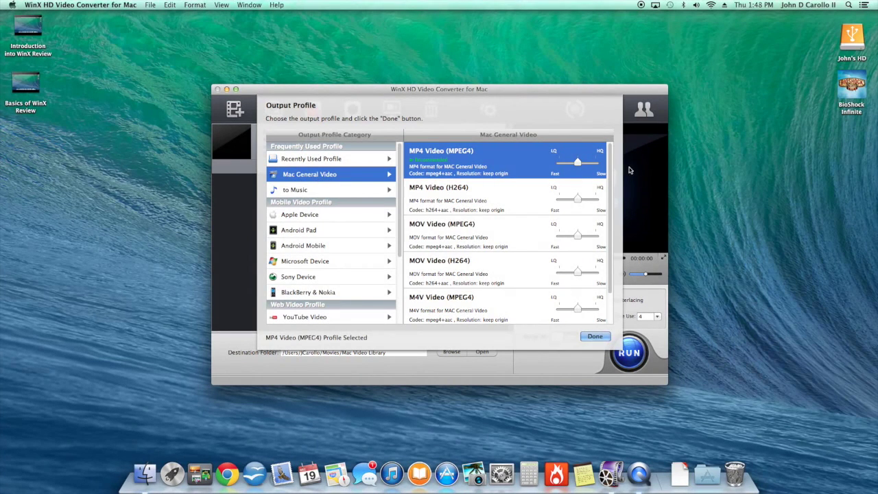
Step: Browse the output profiles and set NTSC DVD Format from the DVD profiles as the movie's output
scroll(609, 197, down, 2)
scroll(607, 199, up, 2)
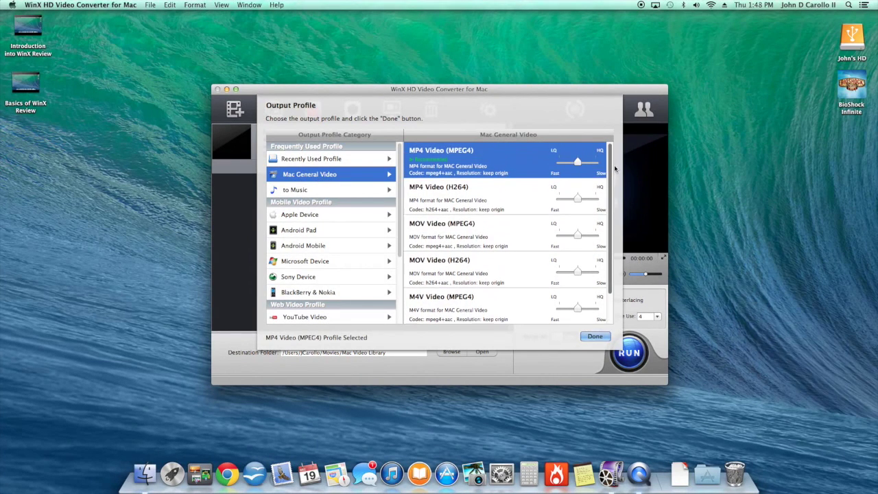
scroll(601, 204, down, 2)
scroll(602, 200, up, 2)
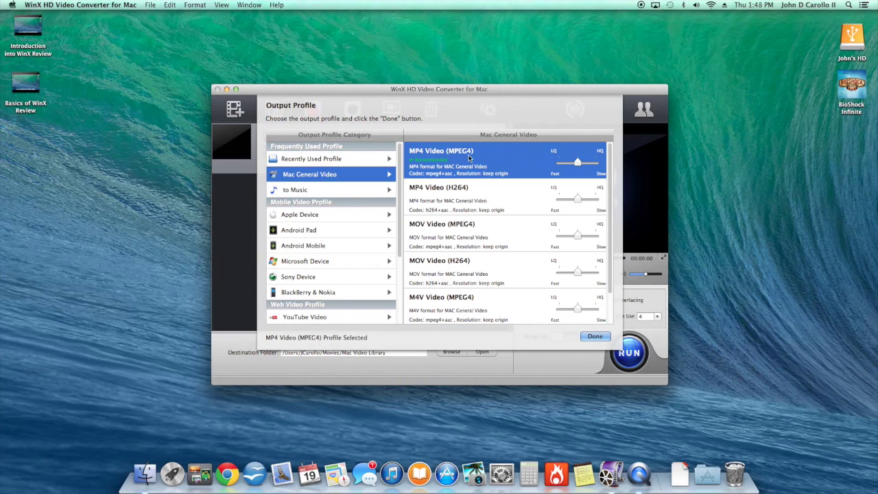
scroll(401, 182, down, 3)
scroll(401, 182, down, 1)
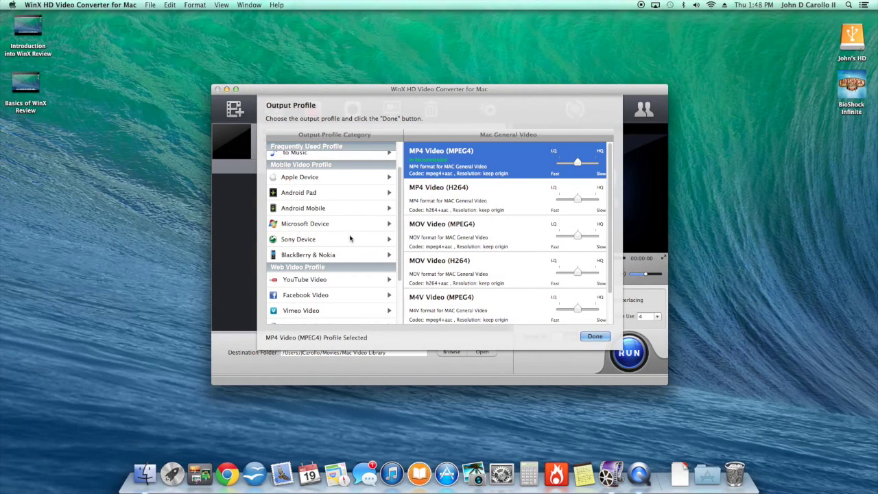
scroll(350, 238, down, 1)
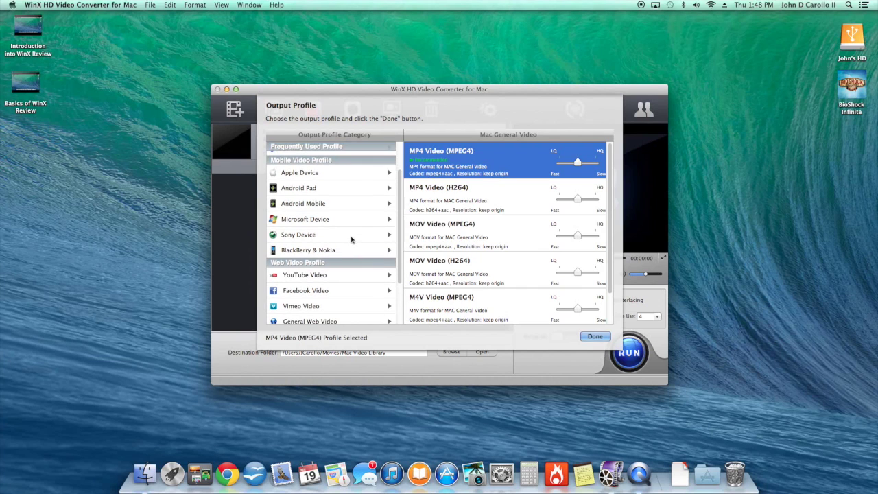
scroll(340, 249, down, 4)
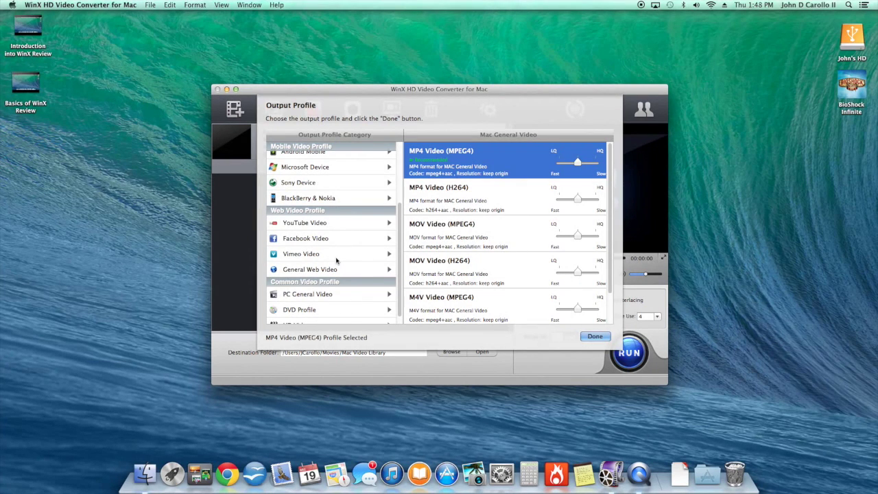
scroll(336, 260, down, 1)
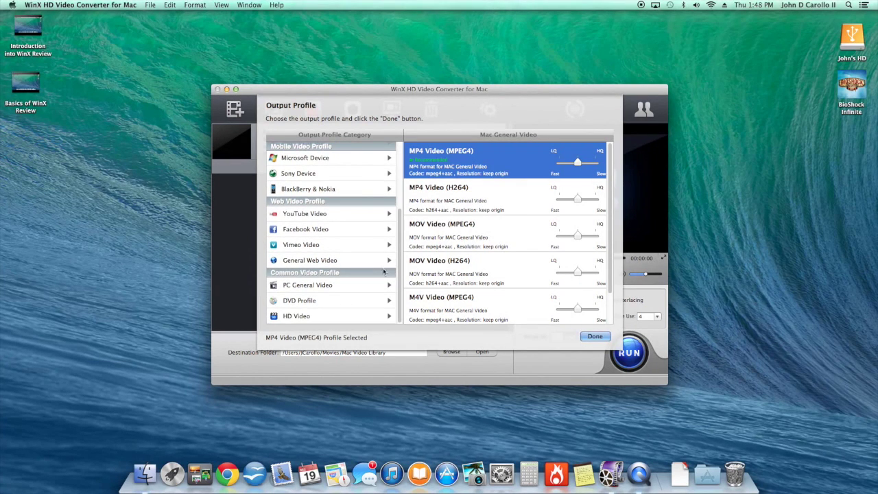
click(343, 305)
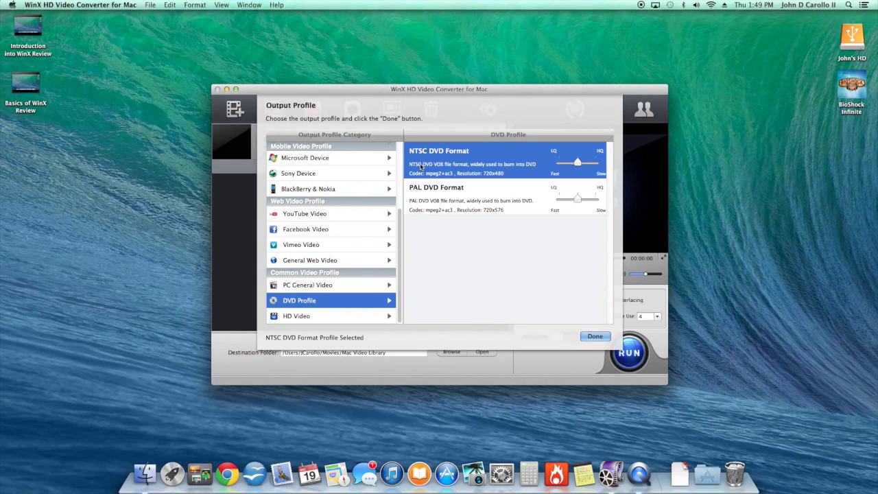
click(595, 336)
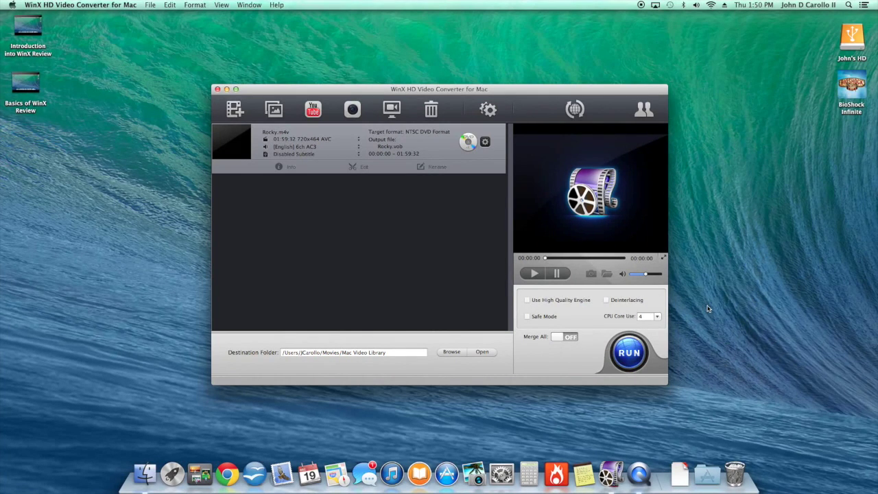
Step: Check the available CPU core choices and remove Rocky.m4v from the conversion list
click(657, 317)
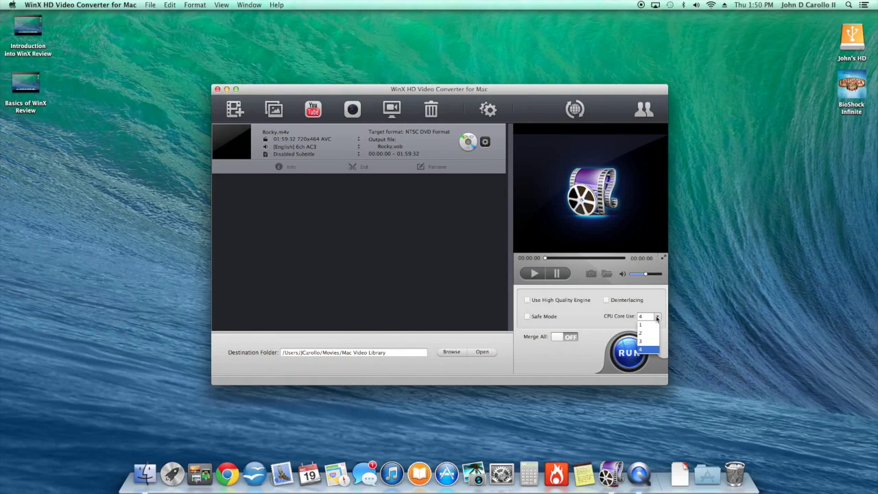
click(662, 308)
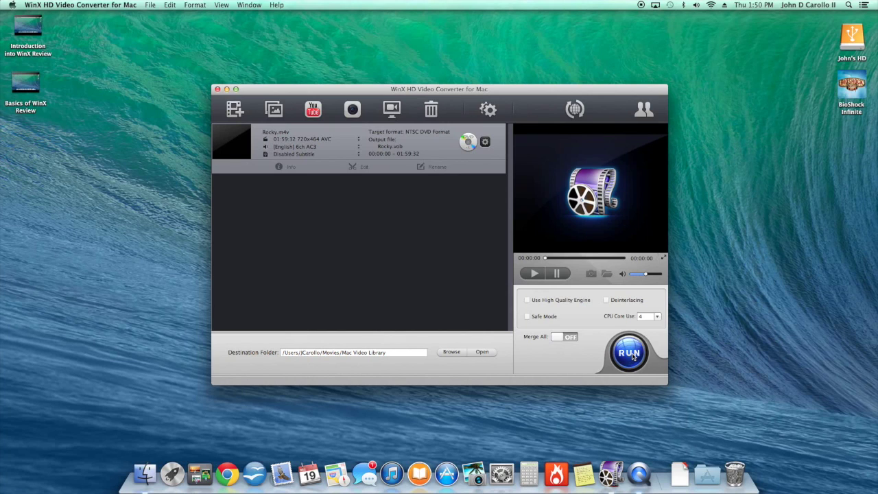
mouse_move(388, 147)
click(423, 111)
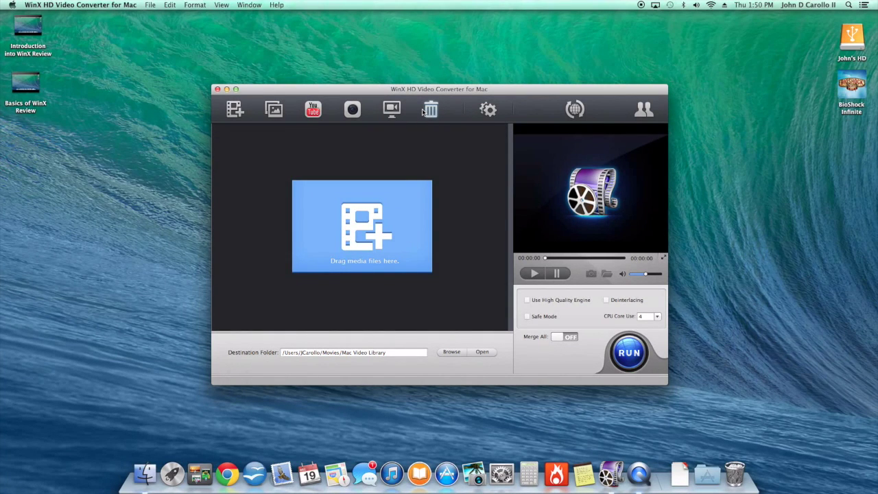
click(277, 109)
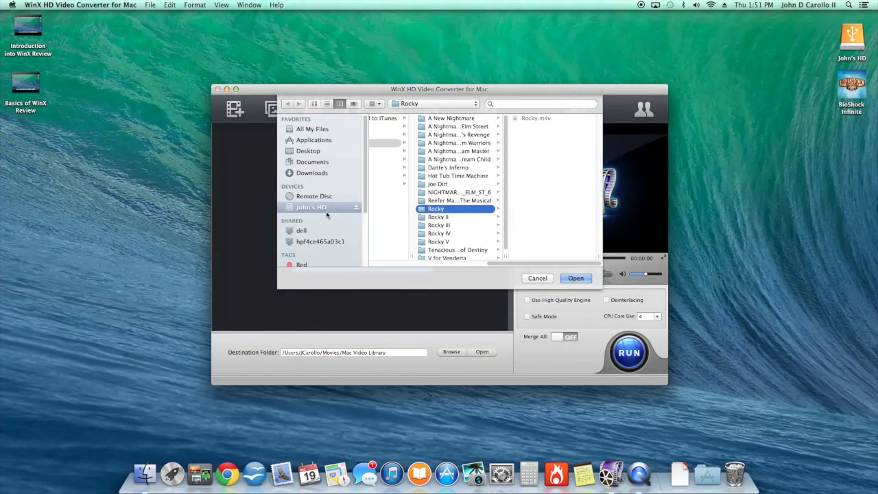
click(537, 279)
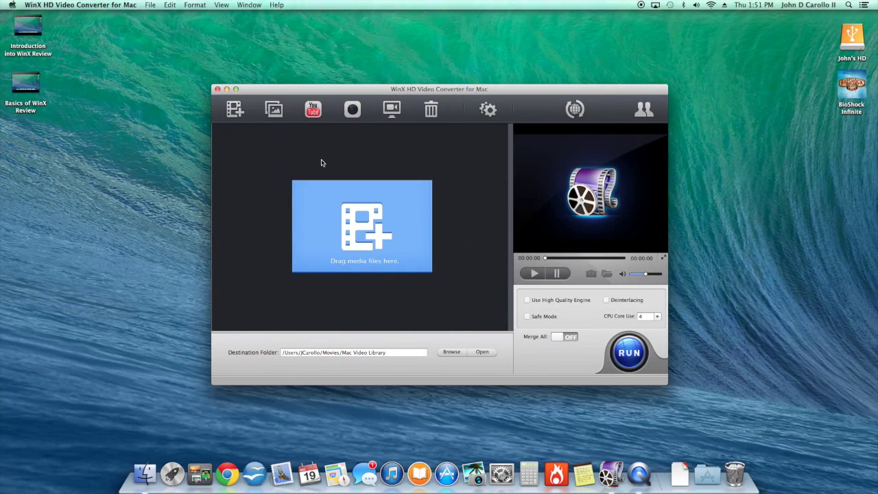
click(274, 118)
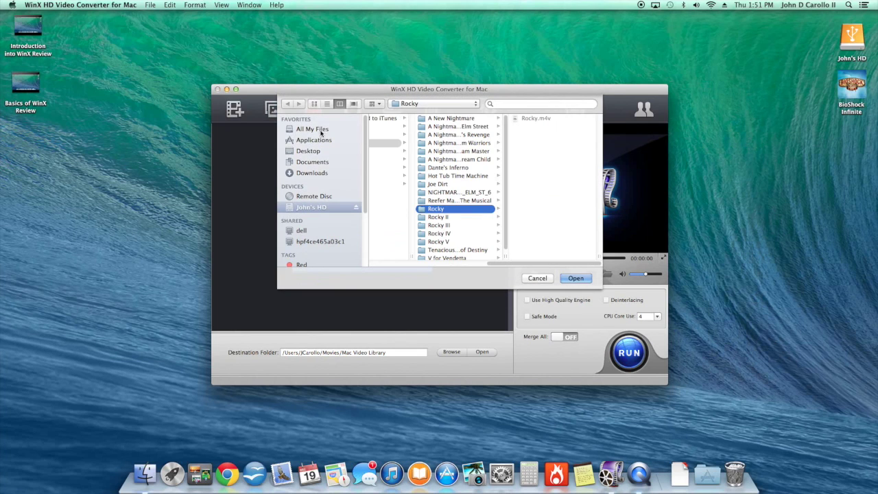
click(537, 278)
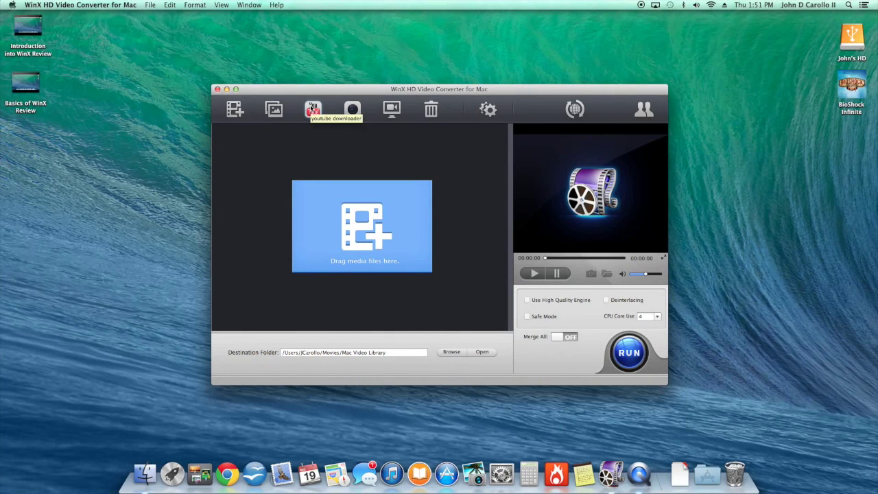
click(313, 109)
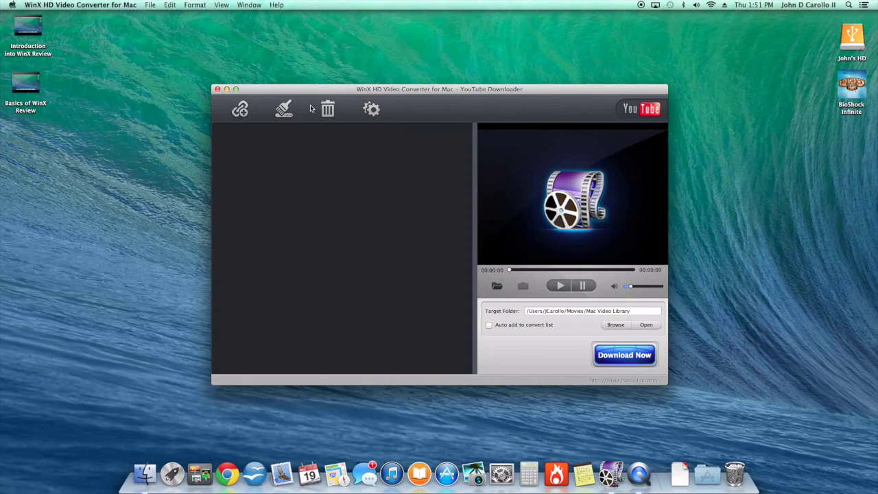
click(240, 109)
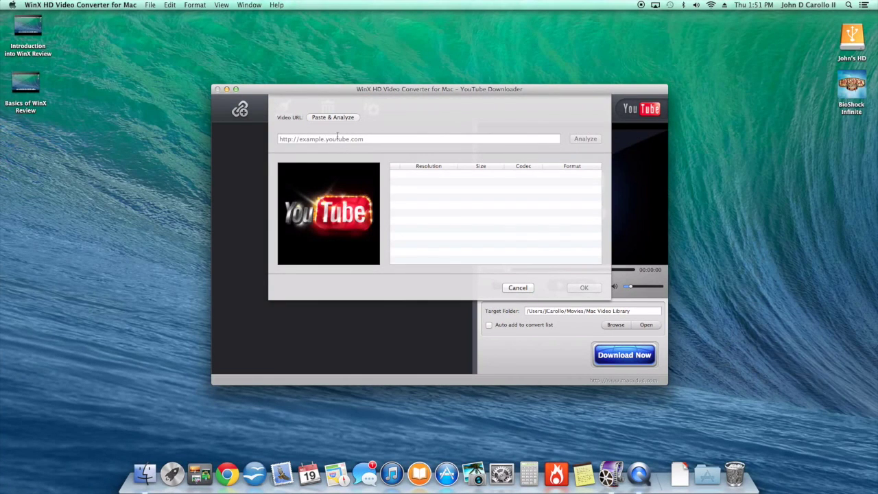
right_click(339, 140)
click(378, 161)
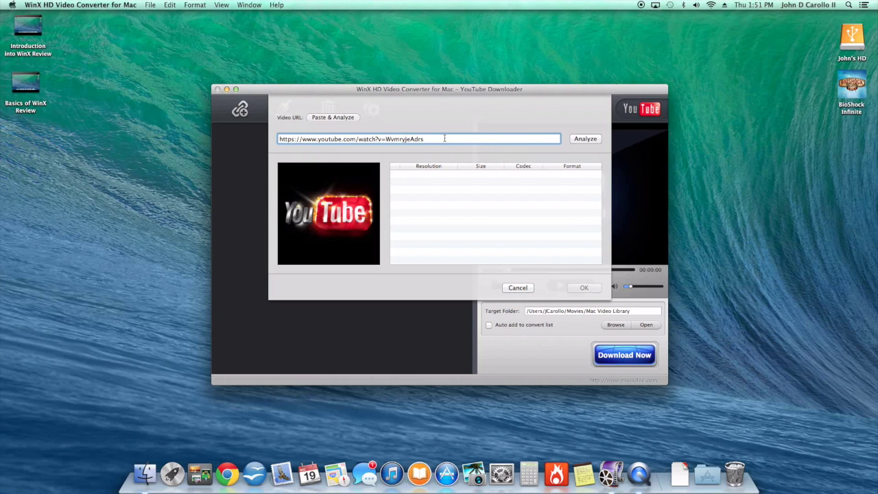
click(583, 139)
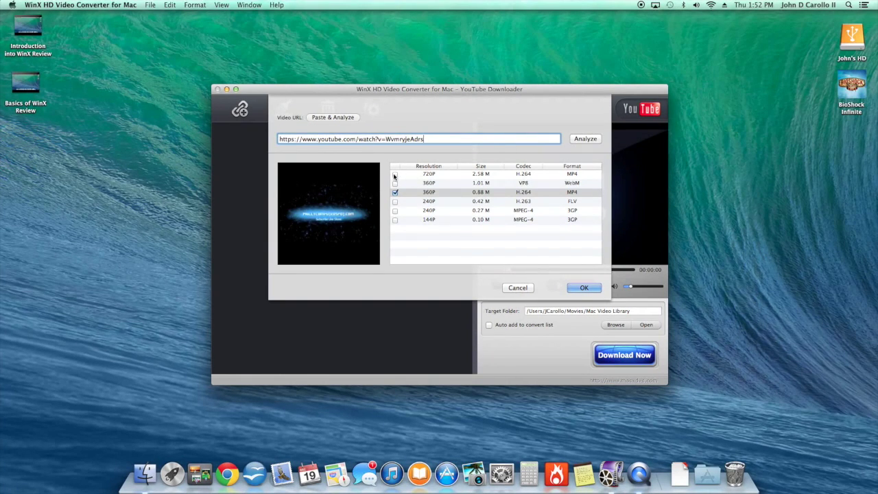
click(395, 176)
click(585, 288)
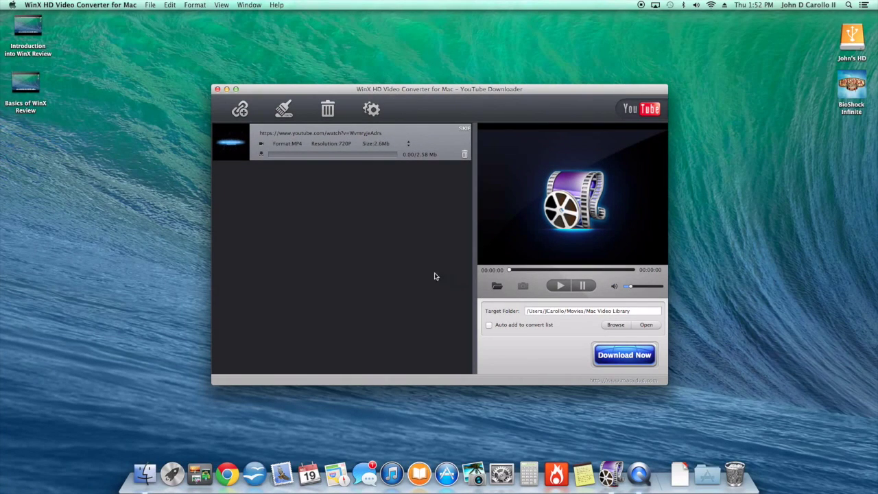
Step: Clear the YouTube video from the download list and confirm the removal
click(640, 364)
click(332, 112)
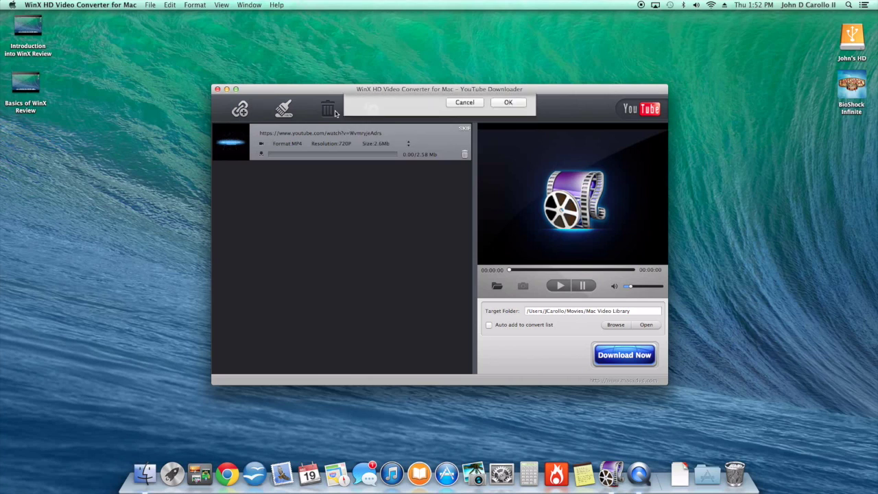
click(508, 140)
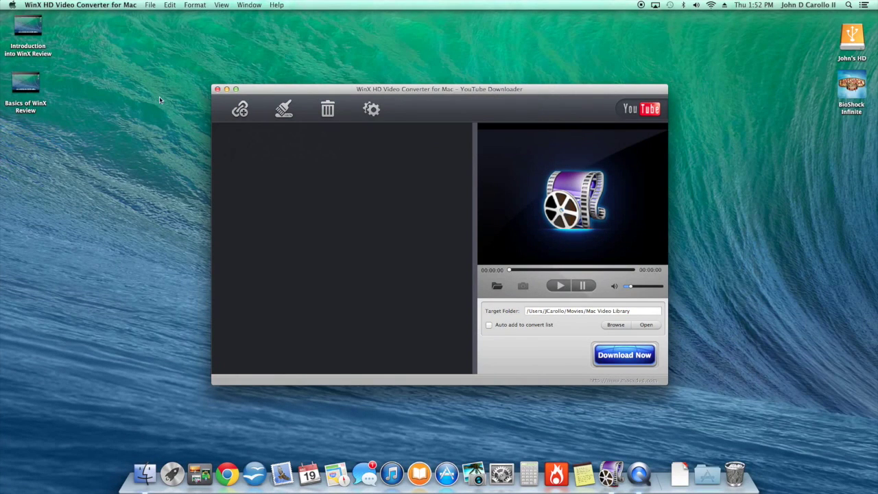
Step: View the form for adding another YouTube URL, cancel it and close the YouTube Downloader
click(241, 117)
click(360, 139)
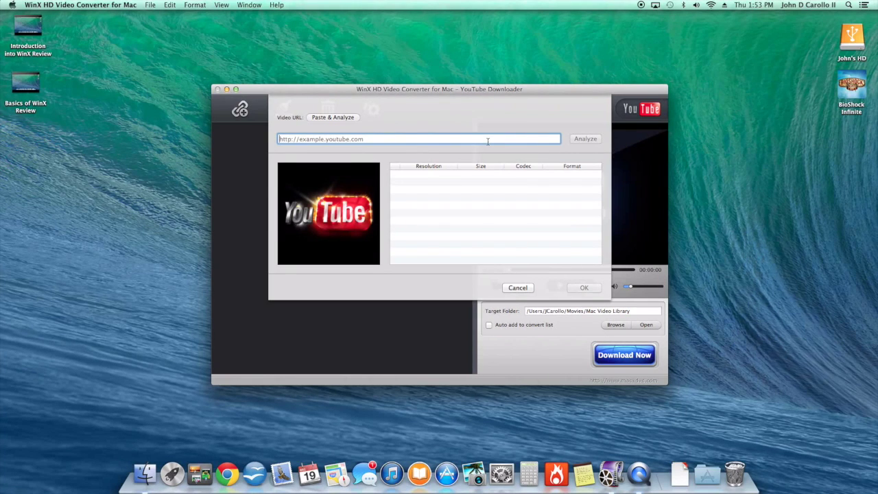
click(518, 287)
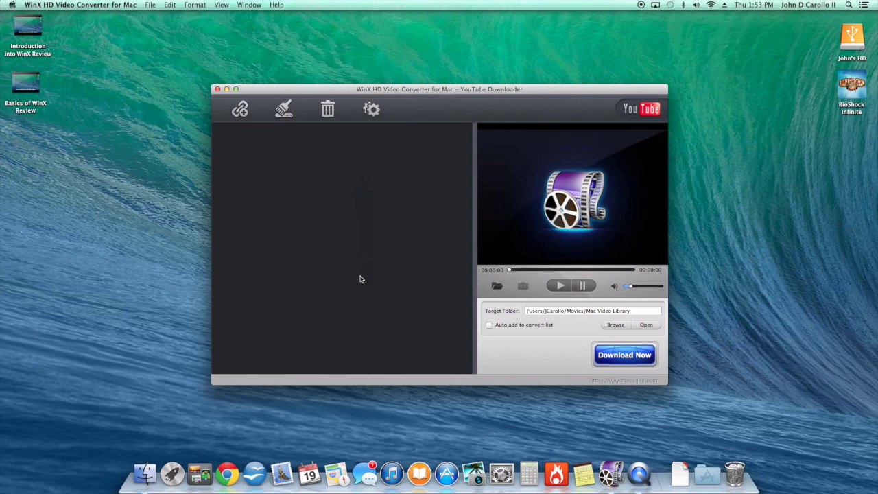
click(217, 89)
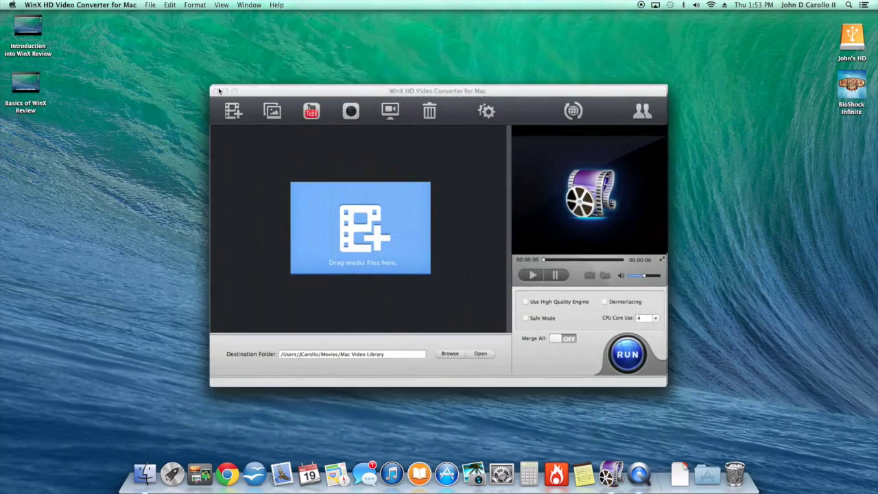
Step: View the Video Recorder's preview and controls and return to the main converter window
click(352, 109)
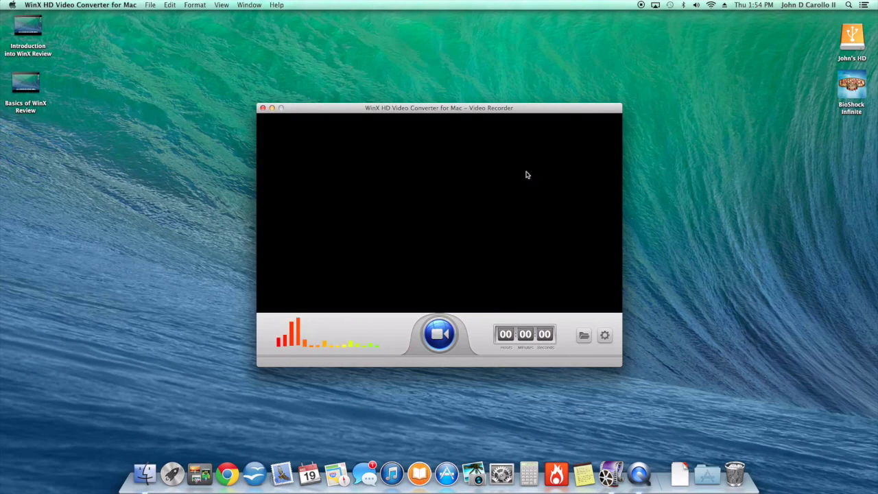
click(262, 109)
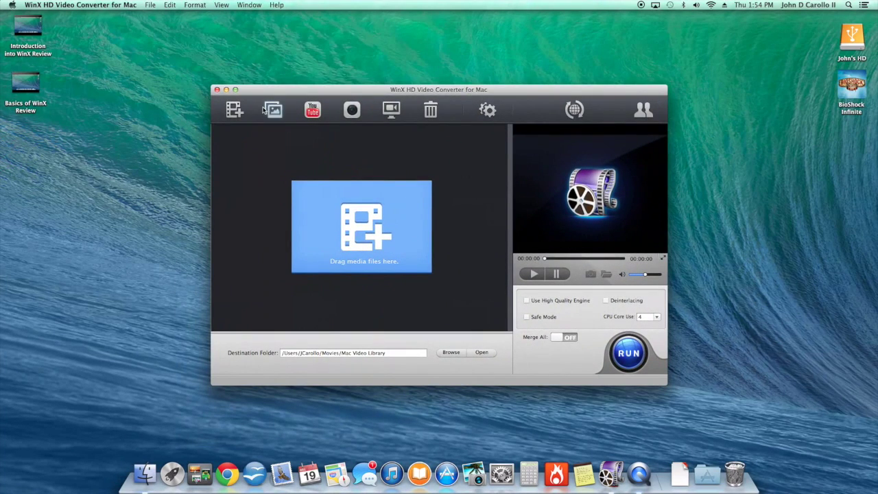
Step: Try moving the upper edge of the Screen Recorder's capture region down and back up, and close the recorder
click(393, 115)
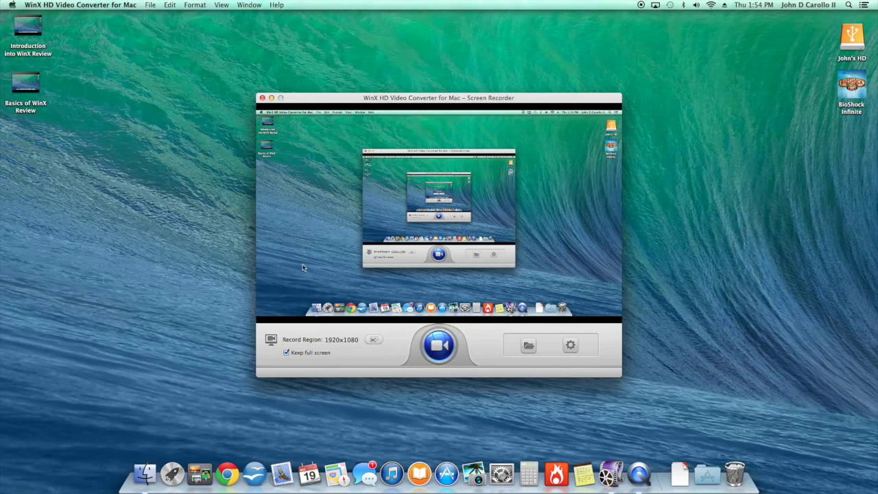
click(439, 345)
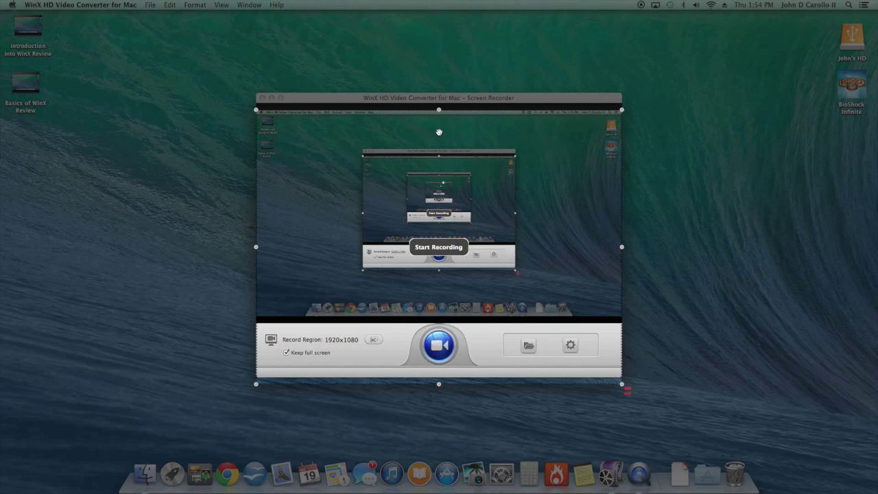
drag(439, 112, 439, 134)
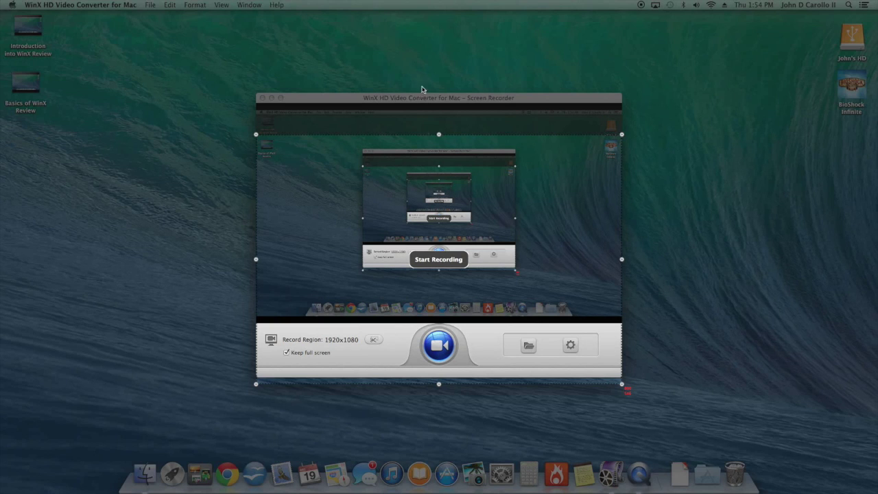
drag(439, 134, 438, 108)
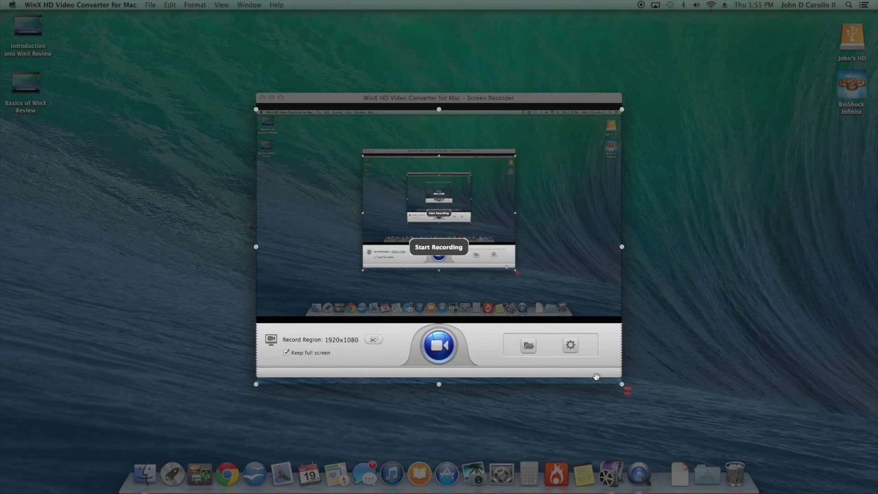
click(287, 352)
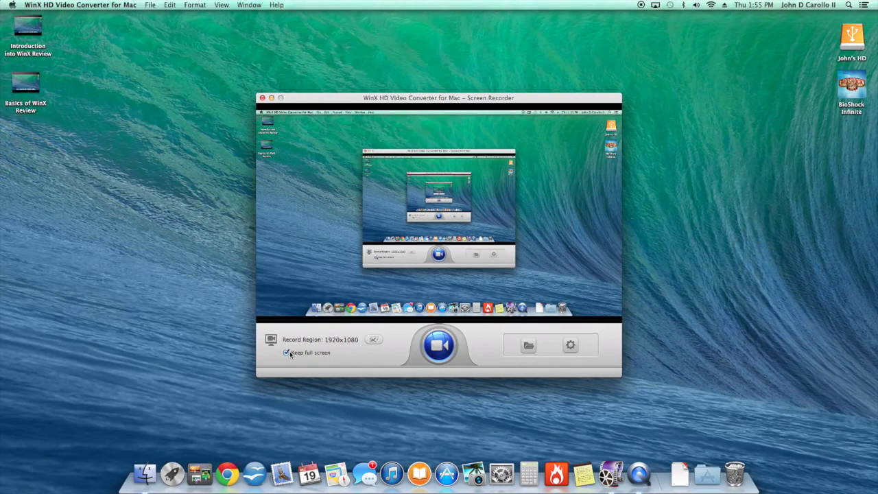
click(262, 98)
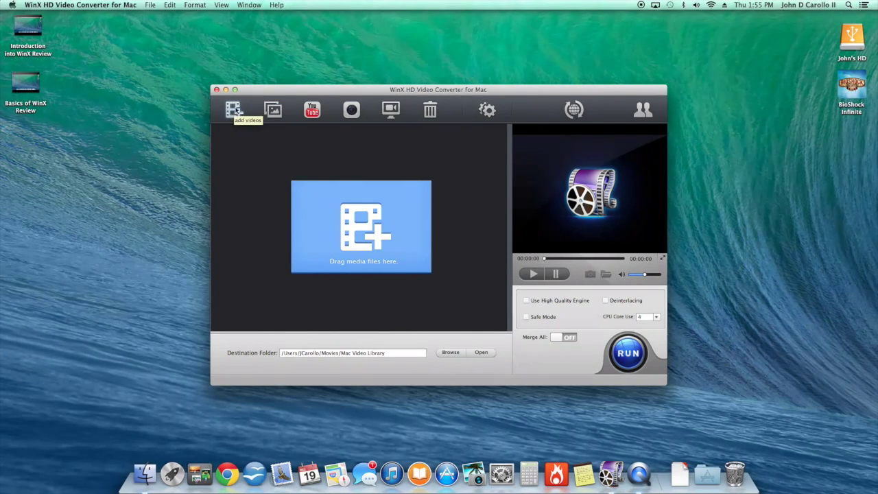
Step: View the file chooser for adding videos and cancel it, and review the converter's general settings before closing them
click(234, 110)
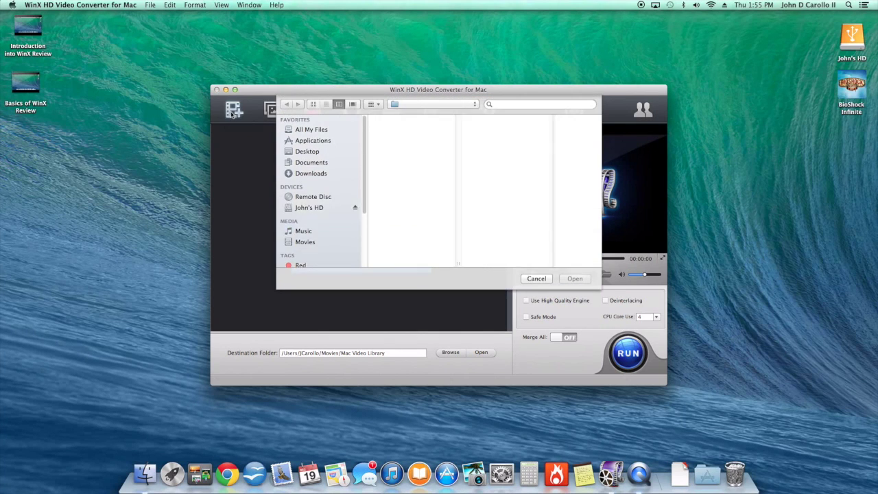
click(537, 279)
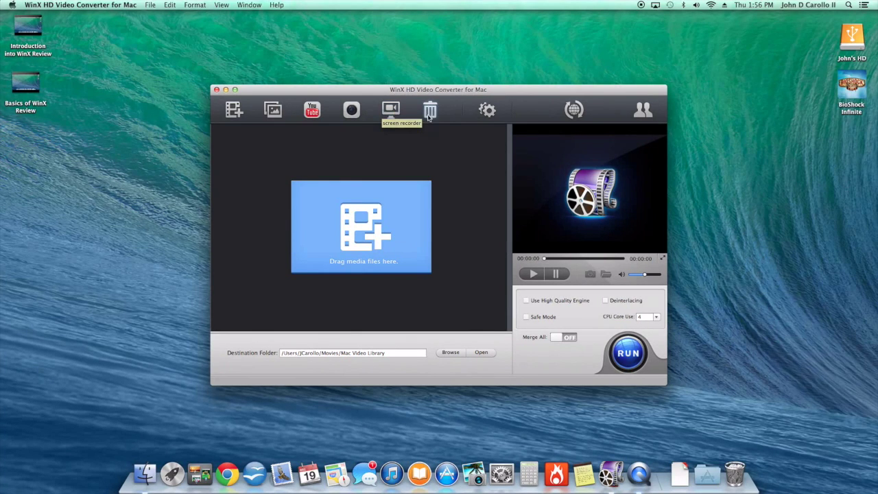
click(492, 118)
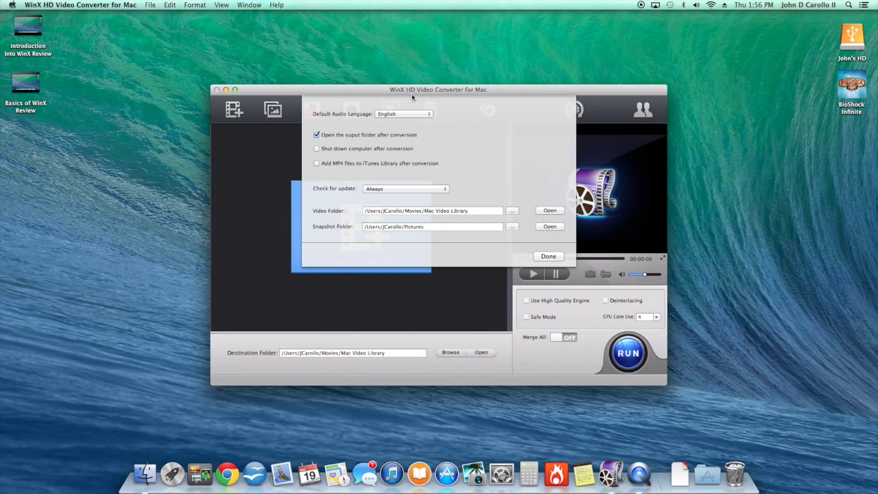
click(543, 256)
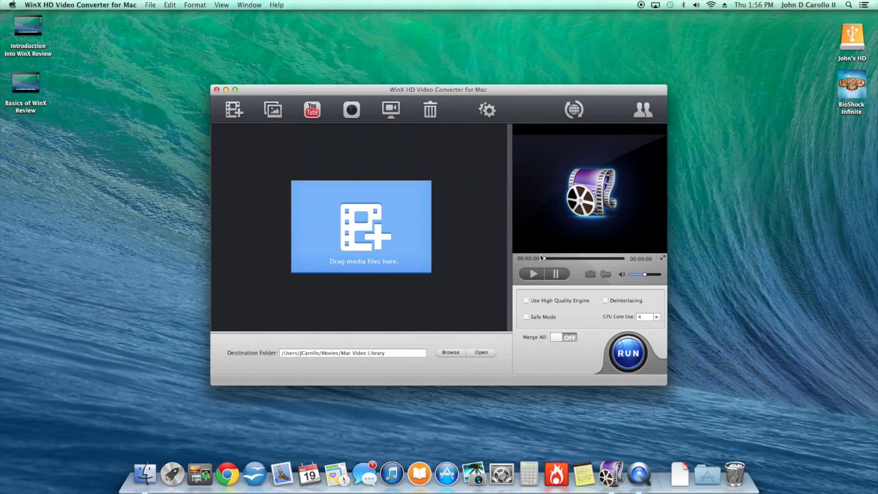